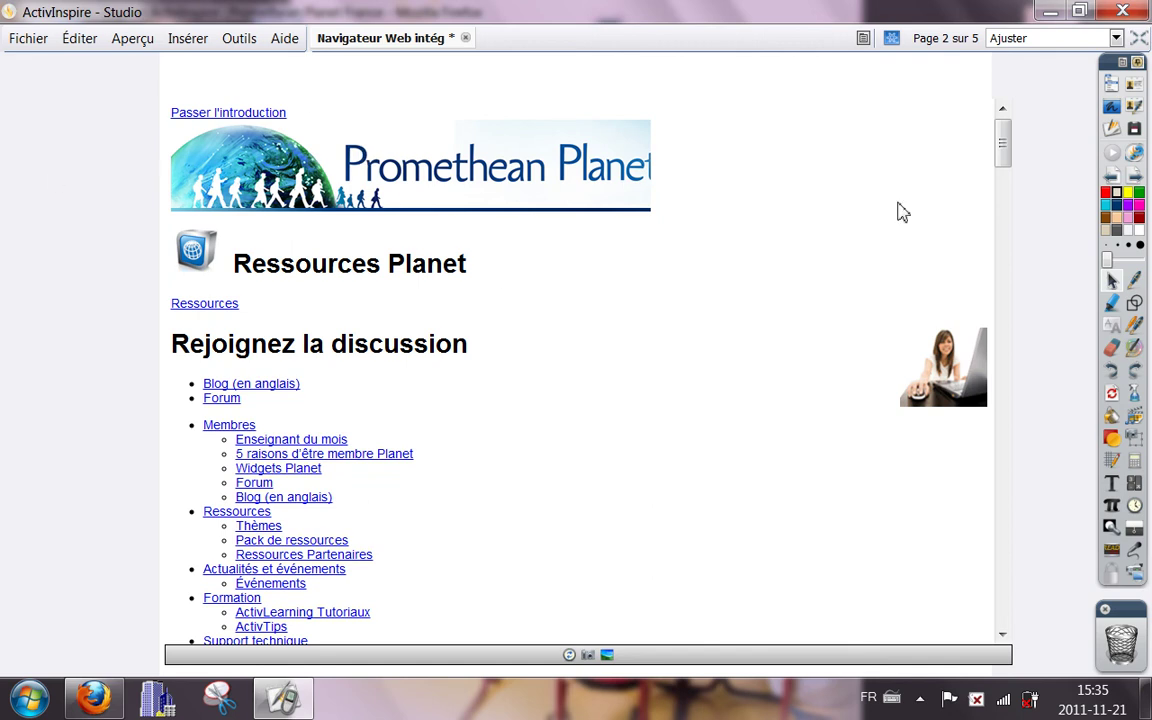
Browse the web page embedded on page 2 and open its "Pack de ressources" link to look through the content
left_click_drag(1008, 152, 1000, 247)
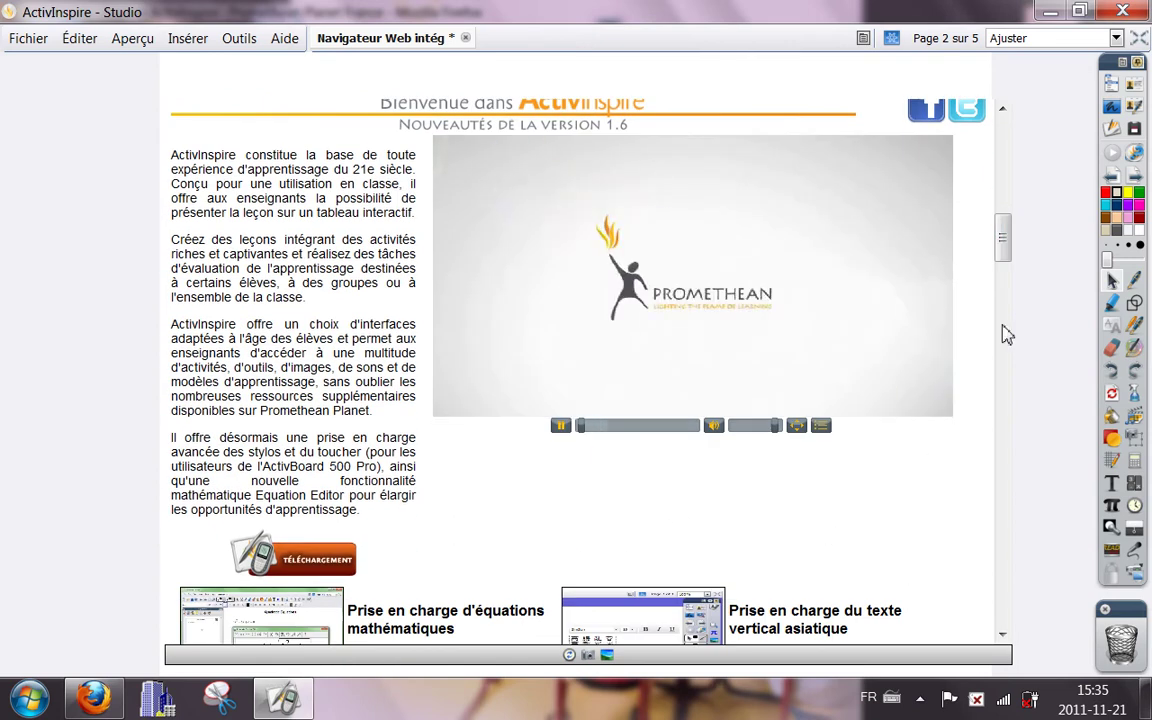
left_click_drag(1008, 260, 1014, 190)
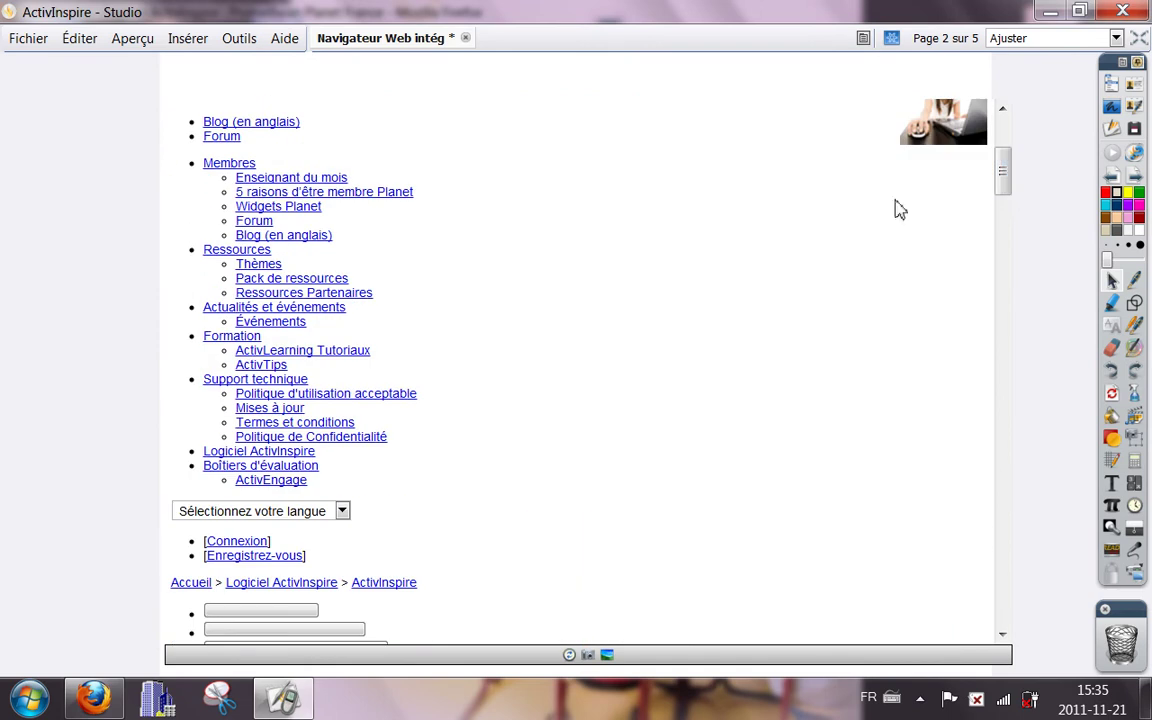
left_click(312, 281)
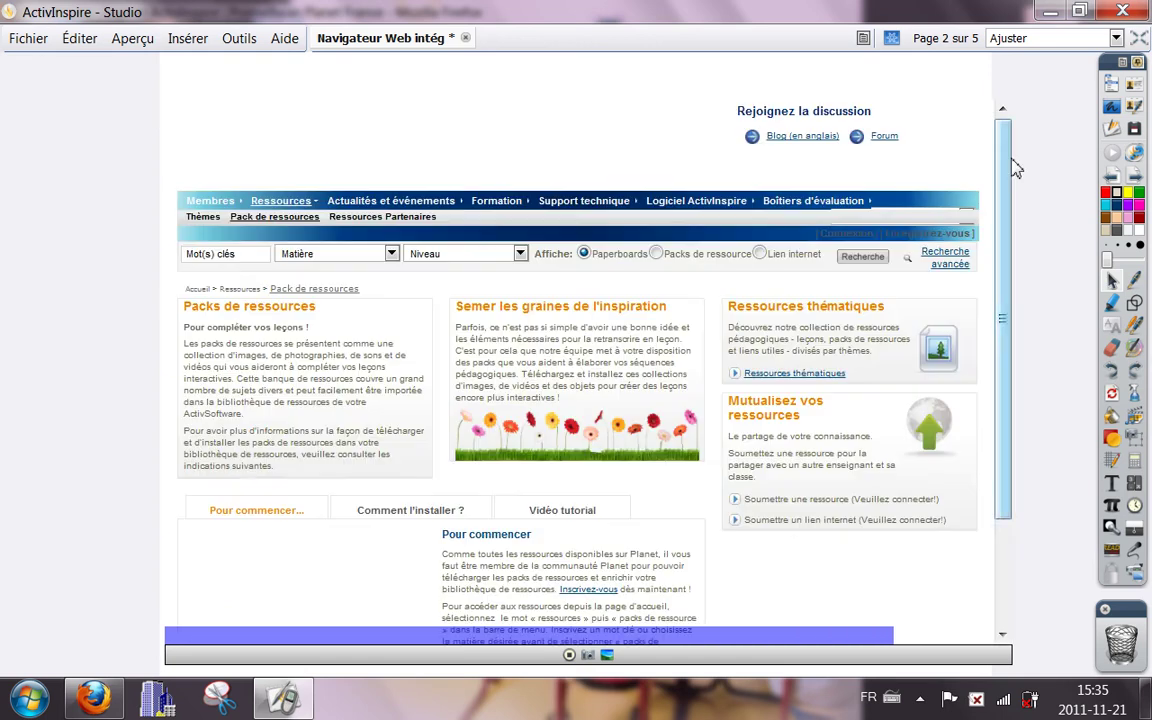
left_click_drag(1010, 170, 925, 239)
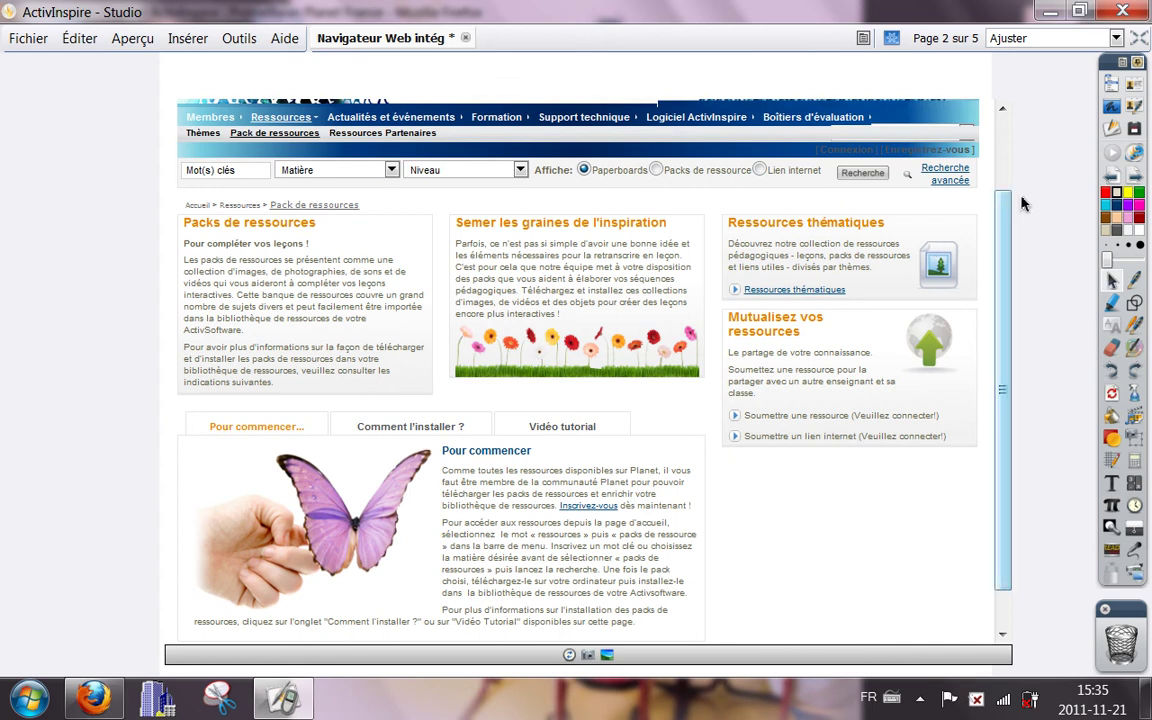
Go to blank page 3, then switch to Firefox and open the source code of the Promethean Planet ActivInspire page
key("Page_Down")
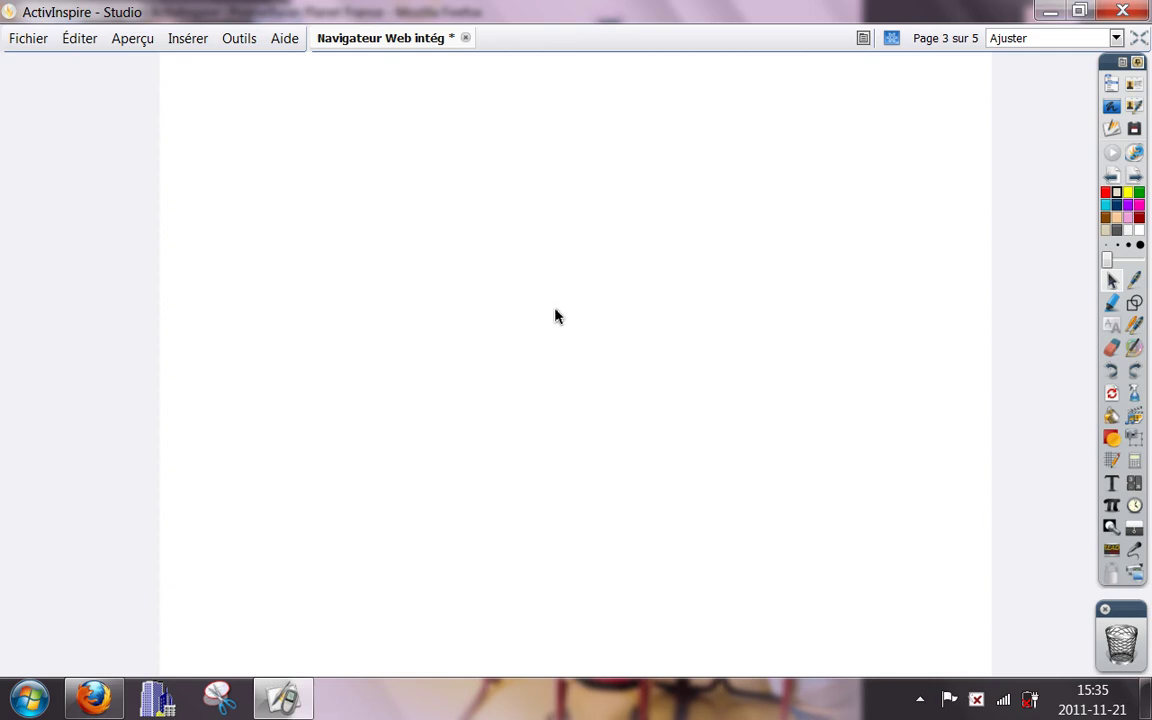
left_click(97, 697)
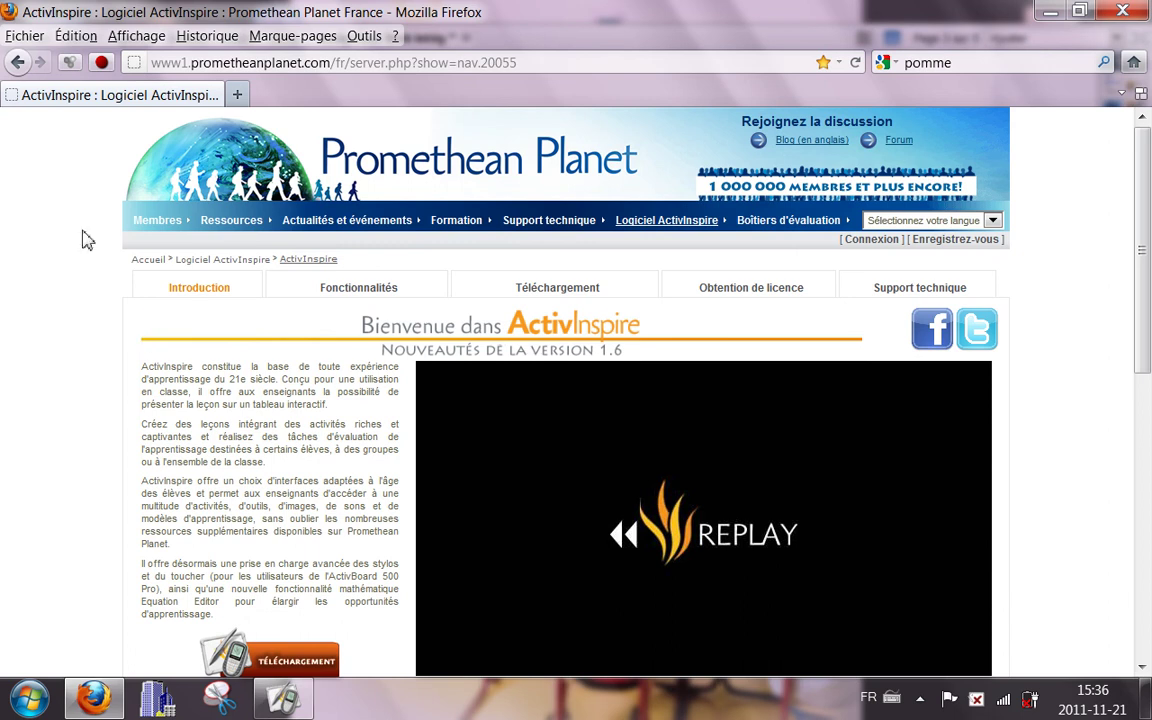
left_click(368, 40)
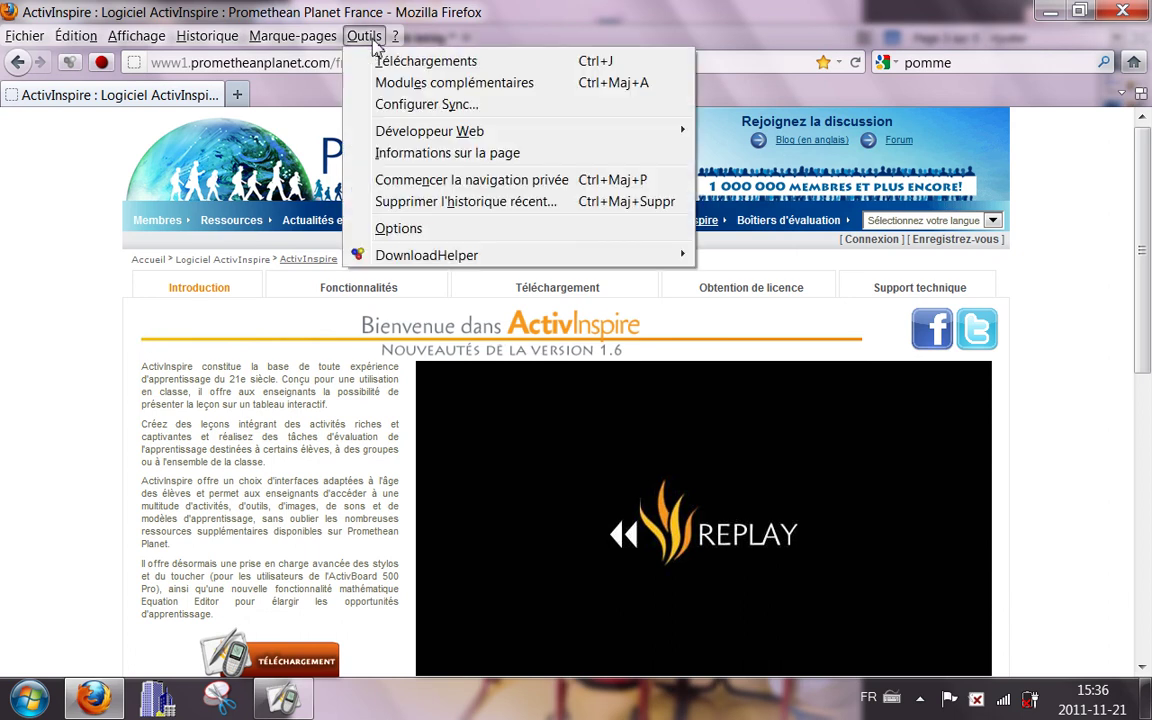
mouse_move(411, 129)
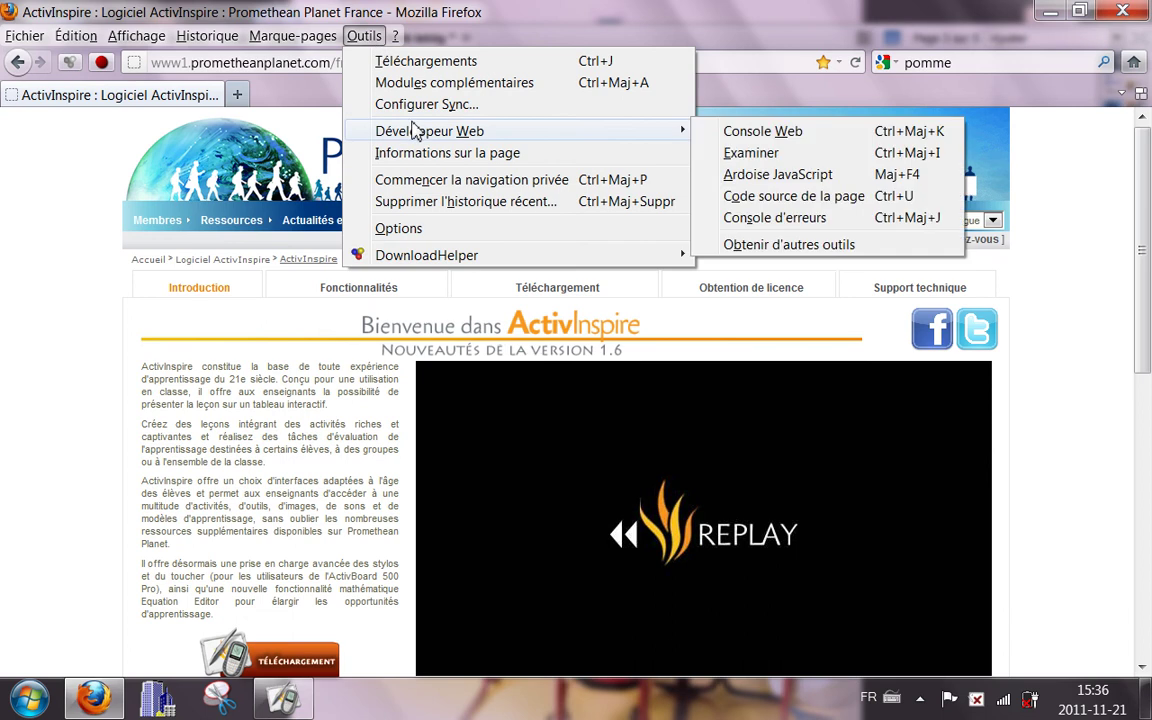
left_click(801, 198)
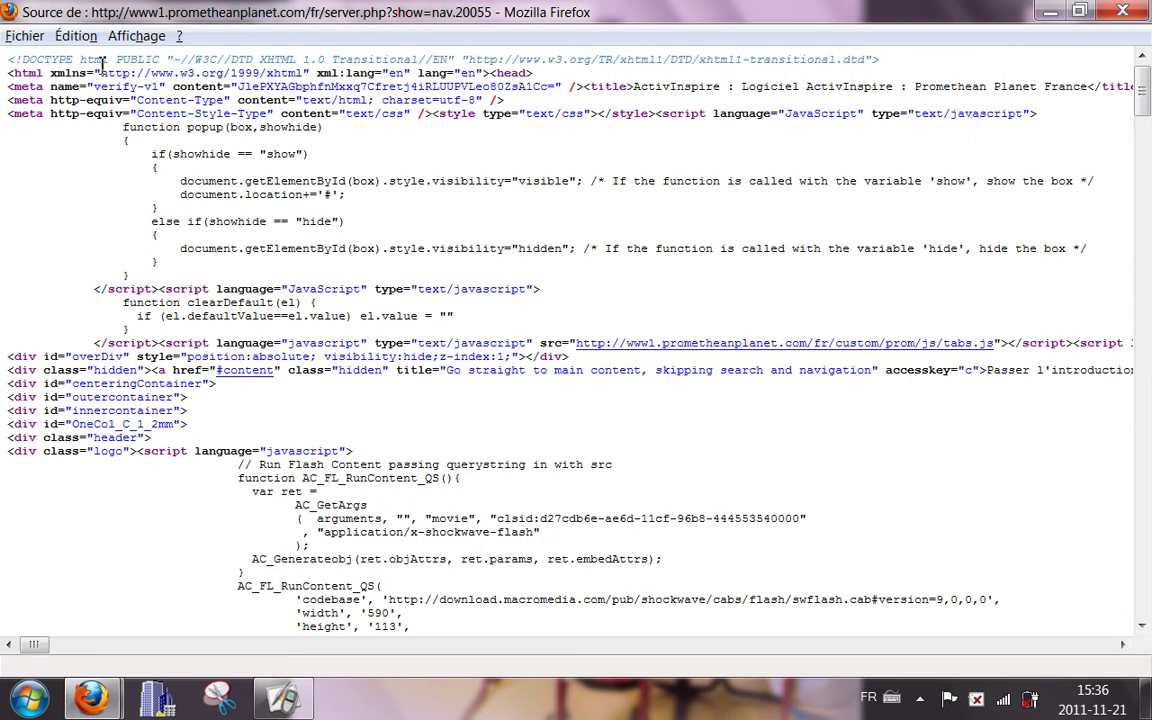
Select all of the page's source code and copy it
left_click(78, 40)
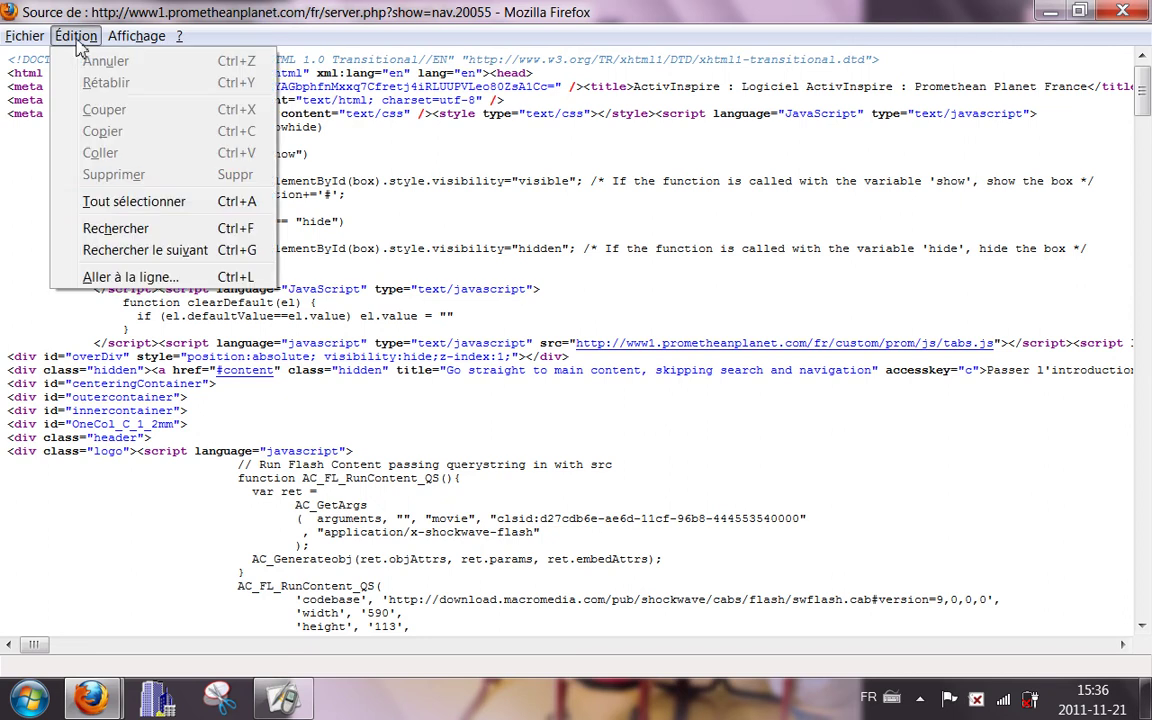
left_click(136, 204)
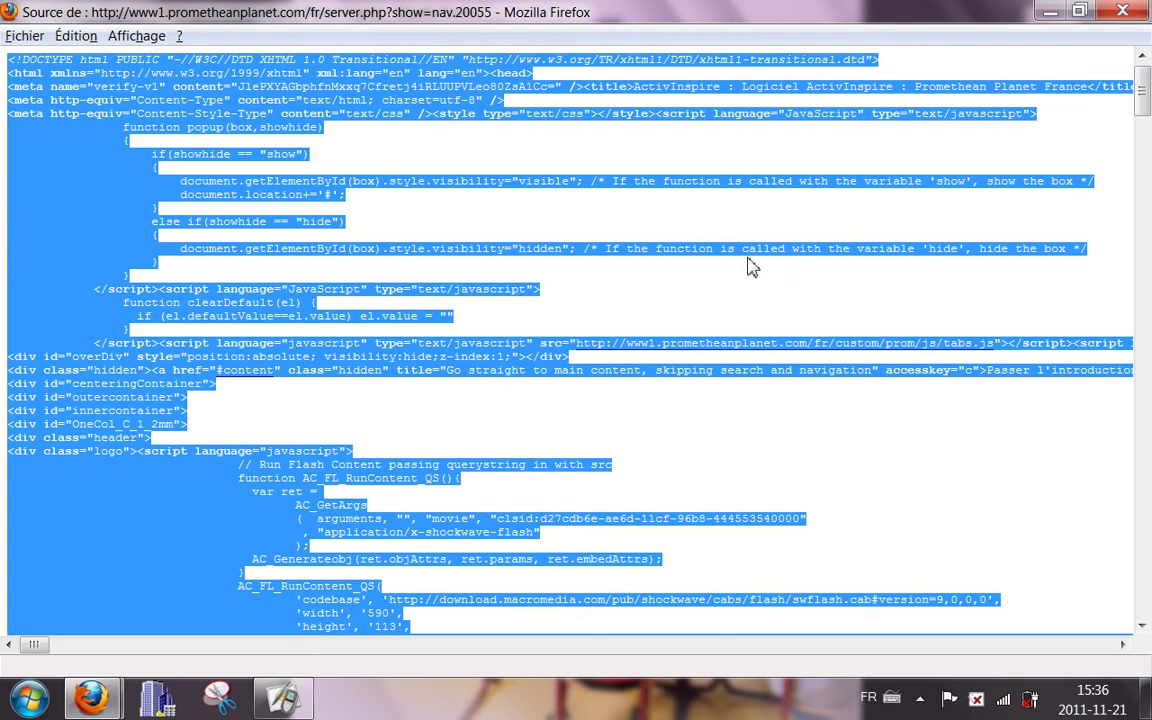
left_click(76, 40)
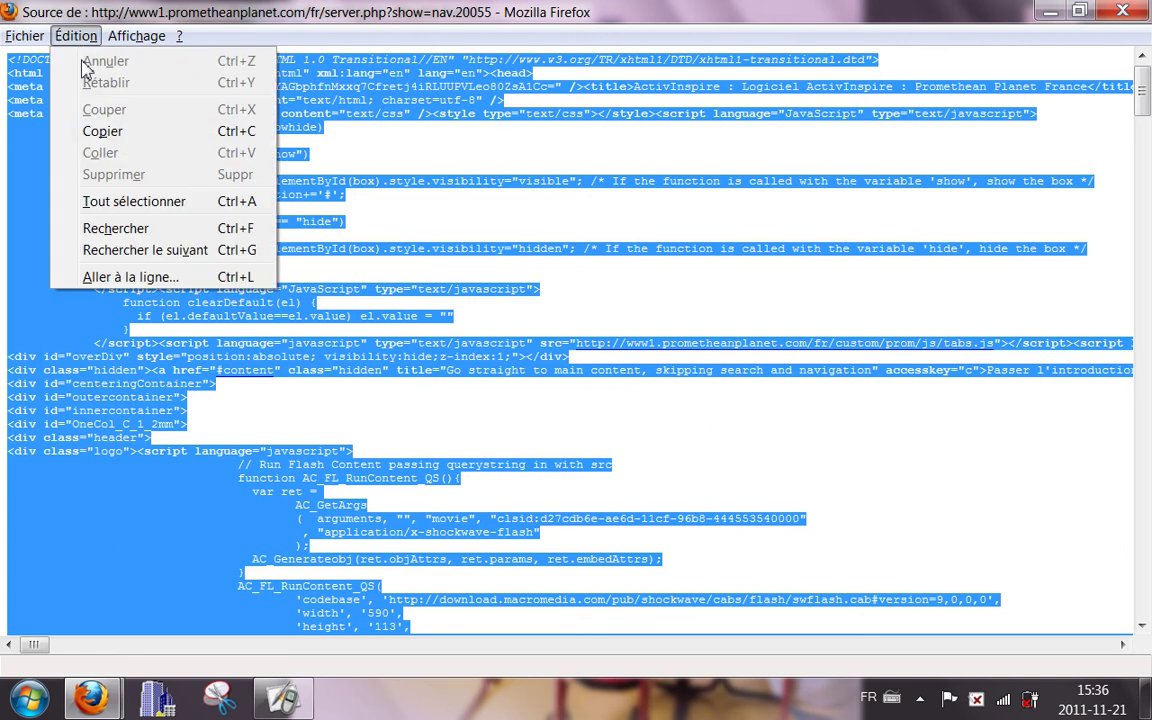
left_click(102, 131)
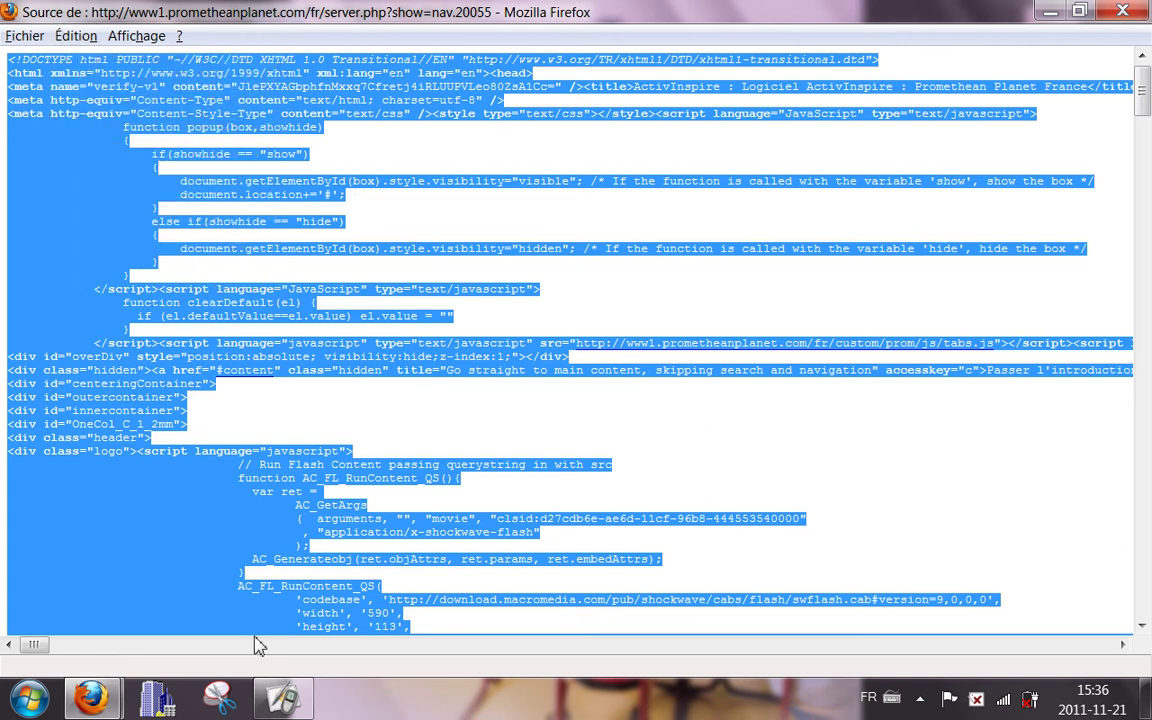
Switch back to ActivInspire and insert an embedded HTML link on page 3 using the copied source code
left_click(285, 705)
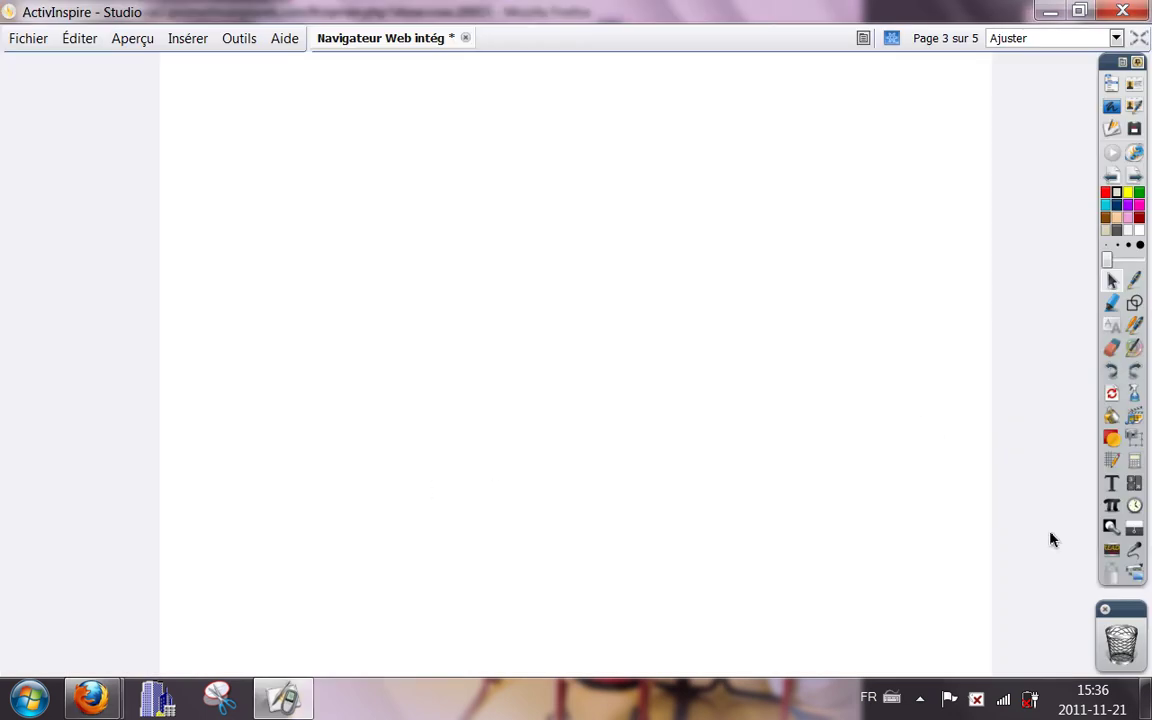
left_click(1116, 86)
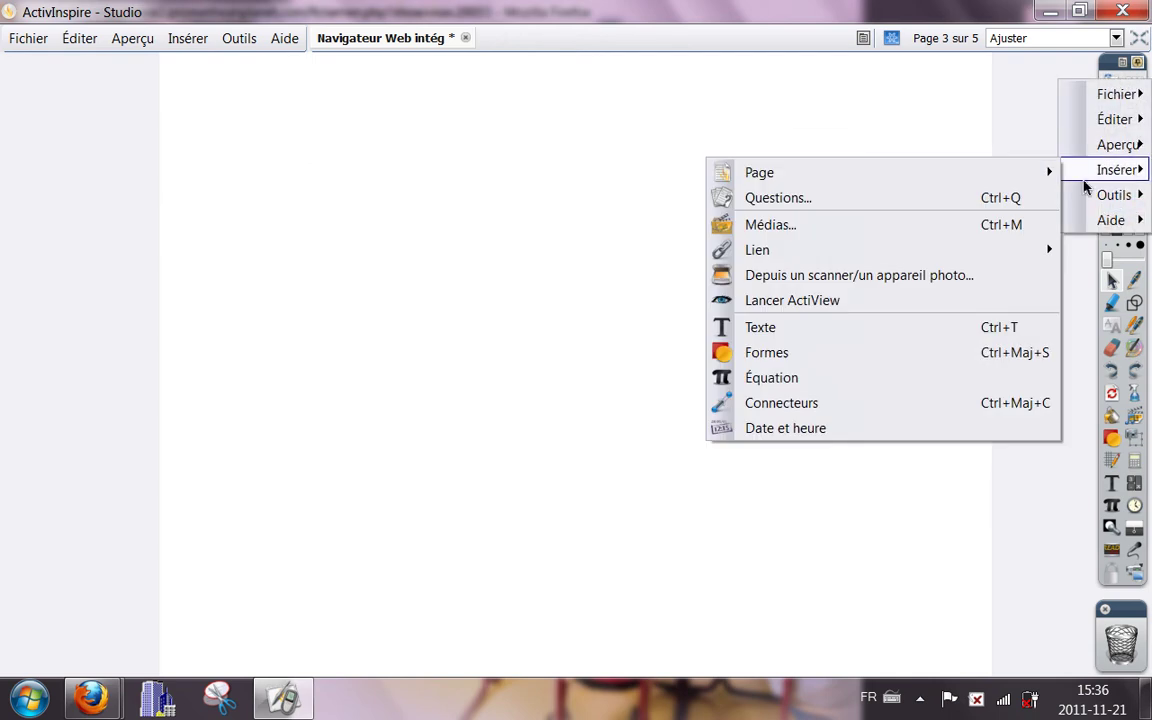
mouse_move(1114, 195)
mouse_move(1105, 170)
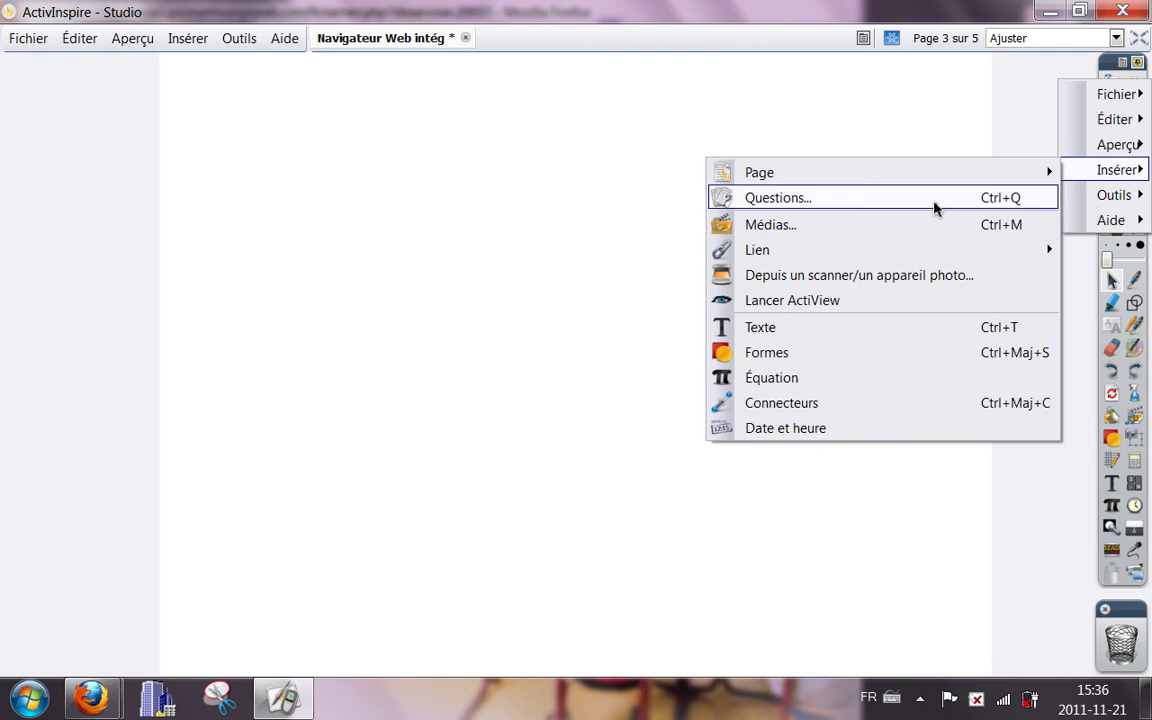
mouse_move(889, 252)
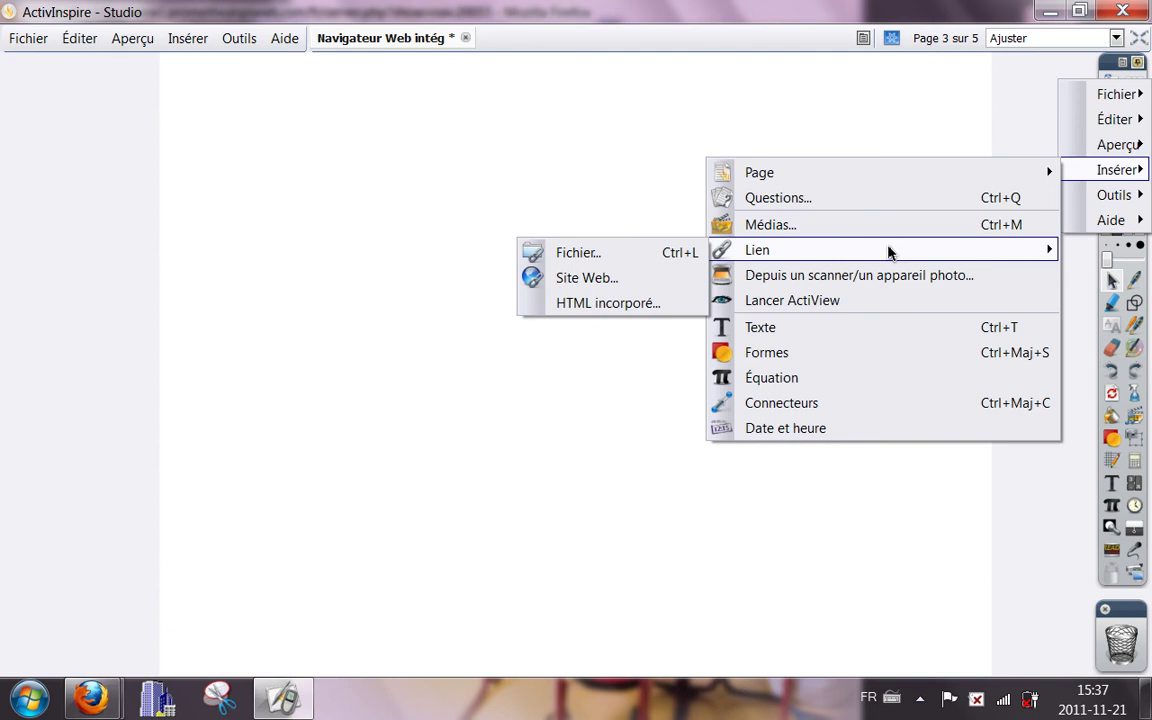
left_click(645, 304)
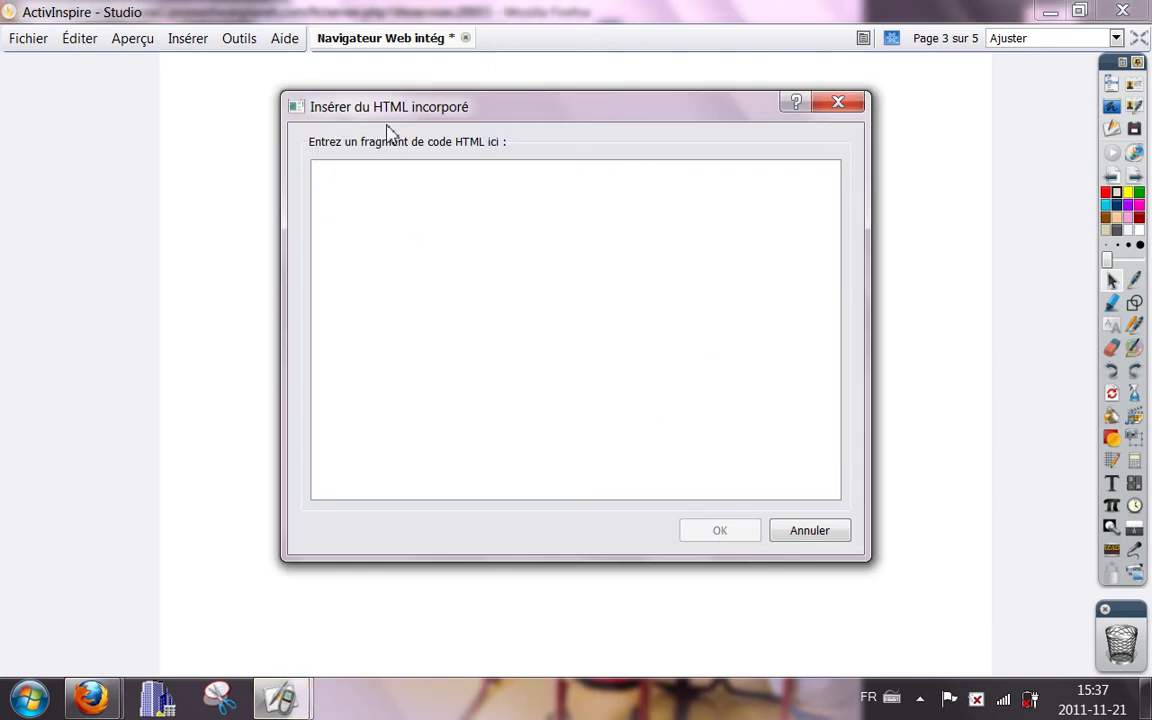
right_click(370, 189)
left_click(419, 311)
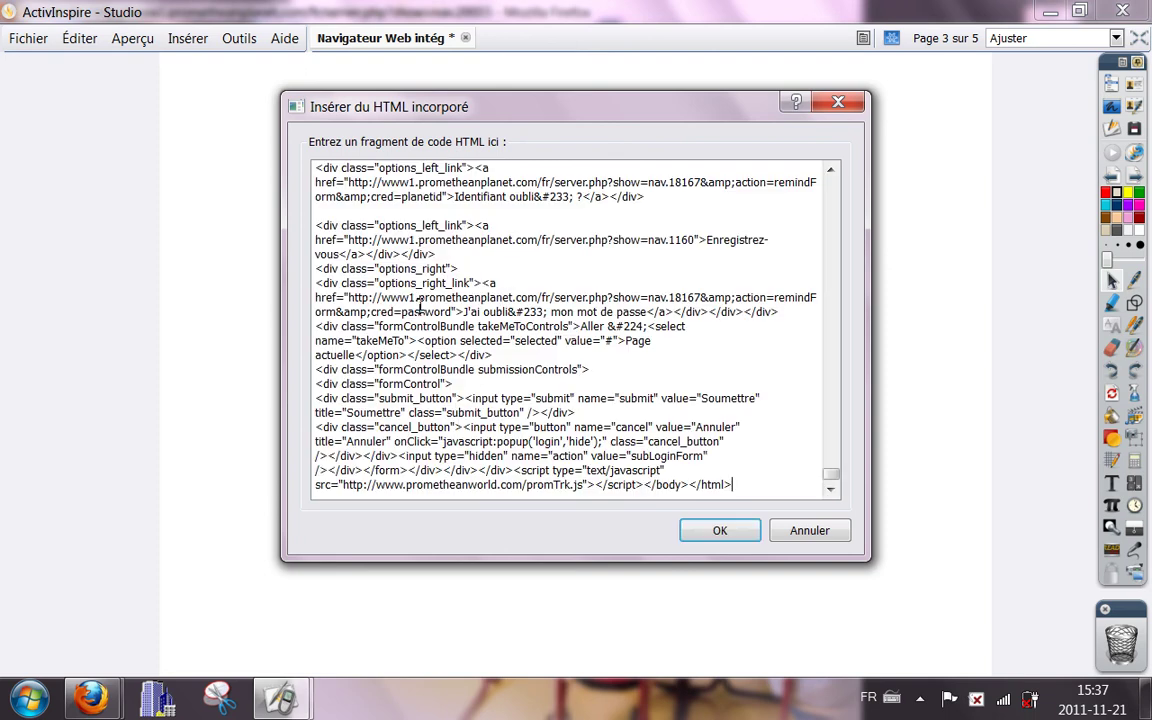
left_click(720, 531)
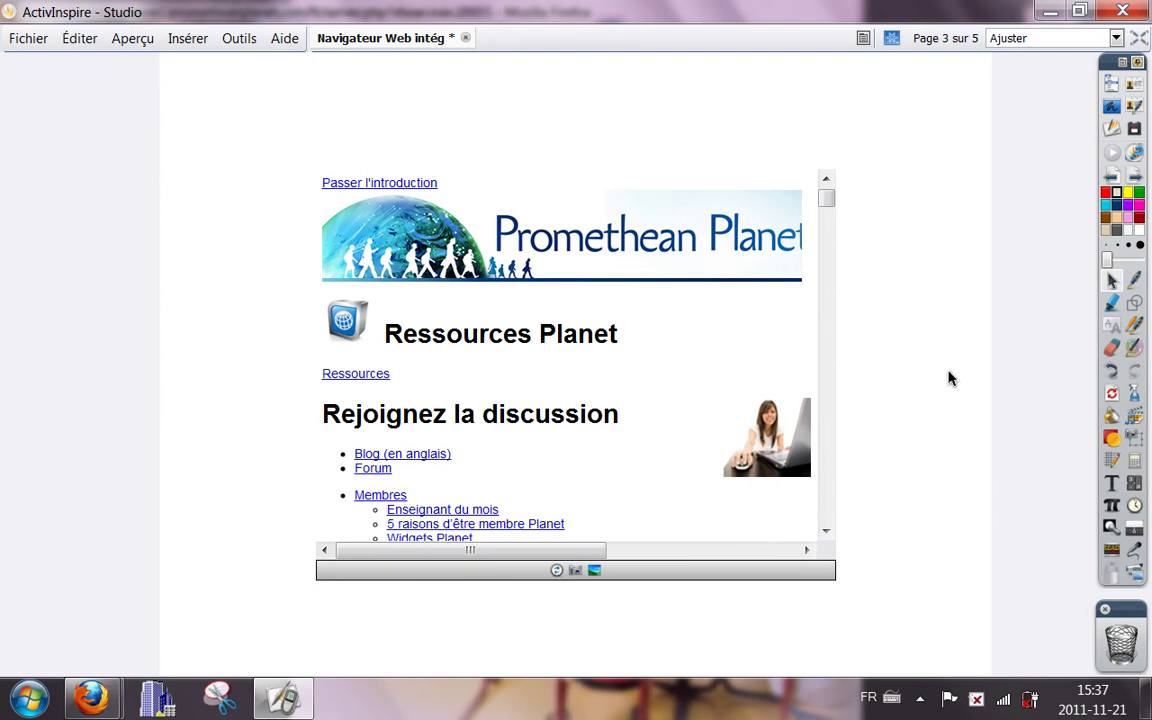
Widen the embedded browser to the full page width, reduce its height and move it up, leaving free space below
left_click(1110, 287)
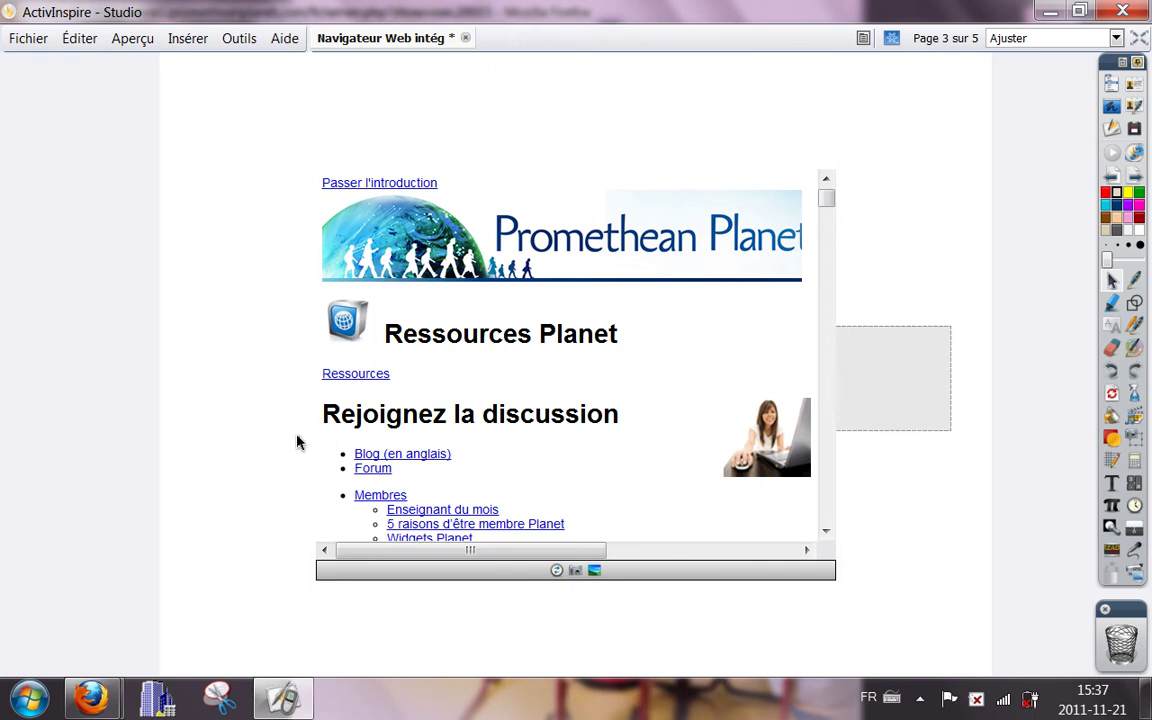
left_click(525, 447)
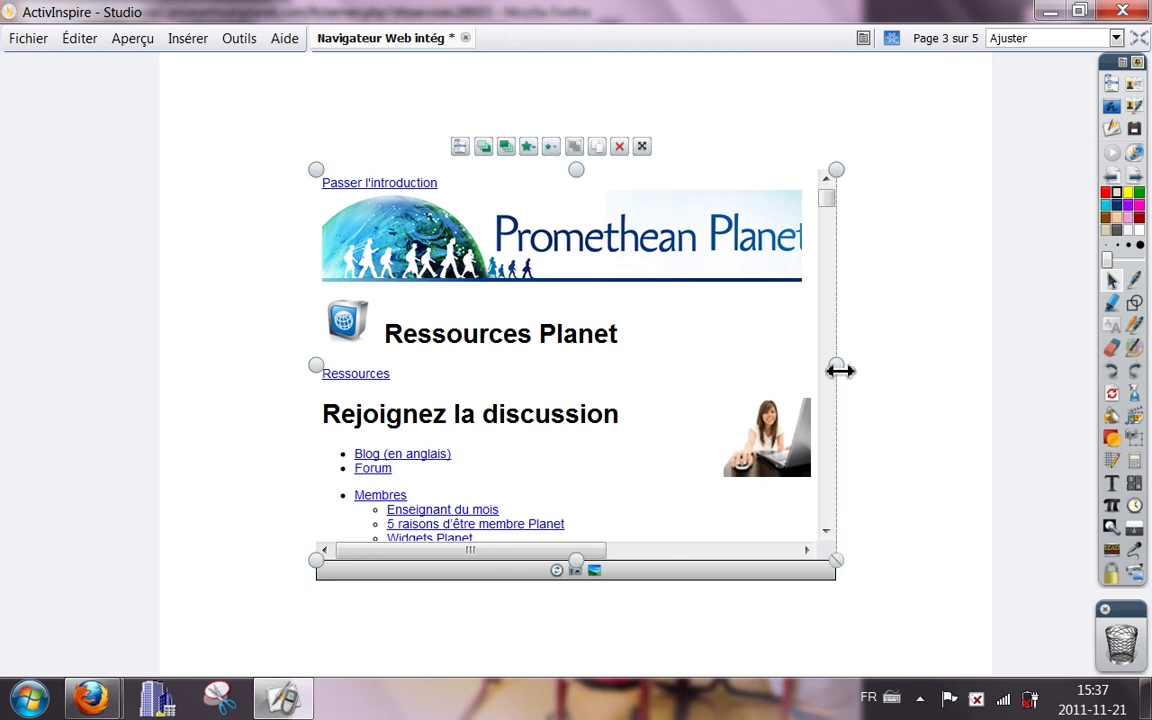
left_click_drag(842, 371, 996, 380)
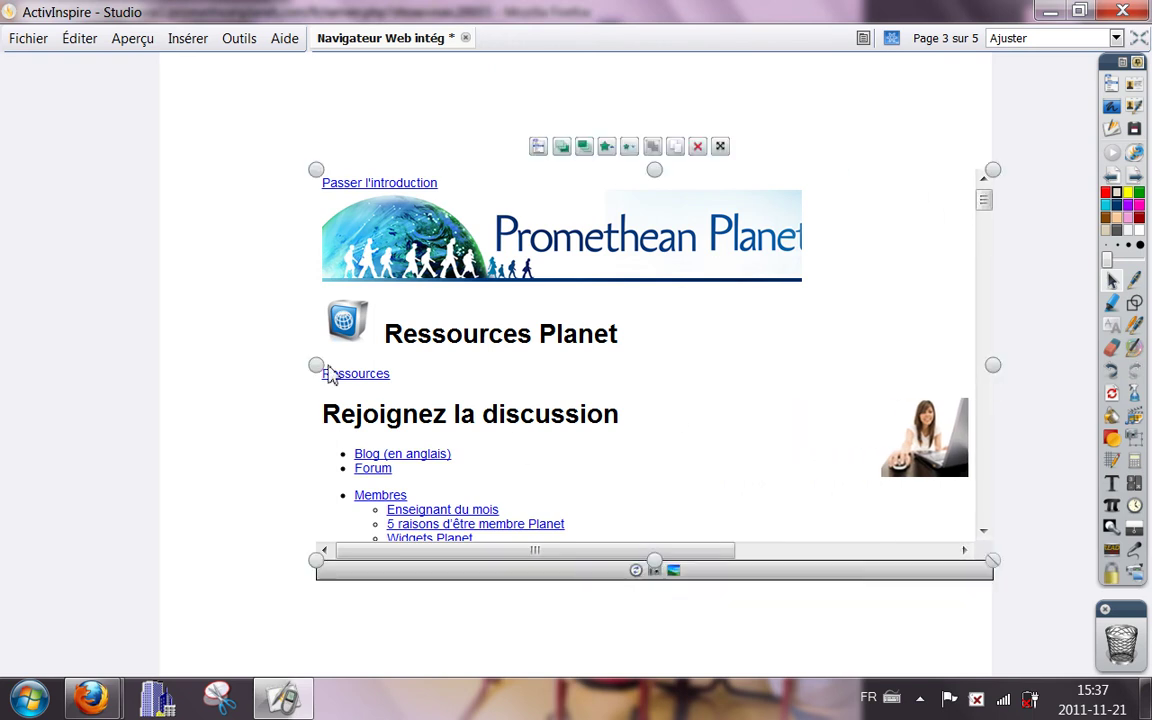
left_click_drag(316, 372, 160, 377)
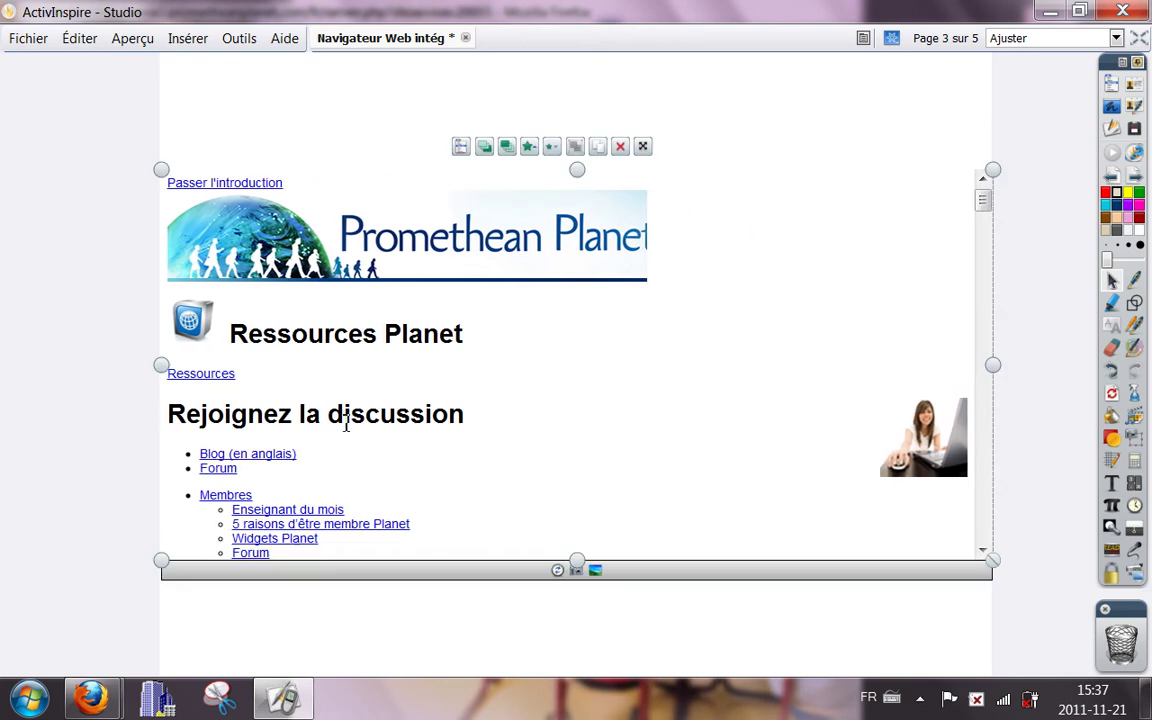
left_click_drag(585, 566, 617, 455)
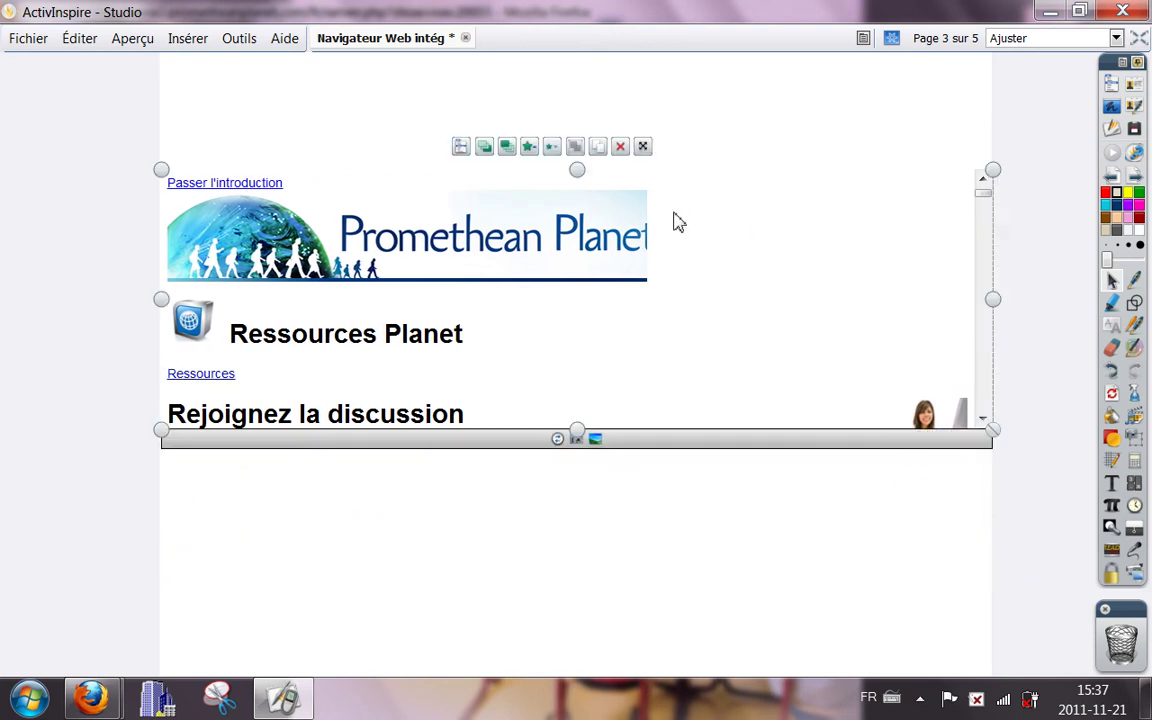
left_click_drag(648, 157, 658, 95)
left_click(1033, 285)
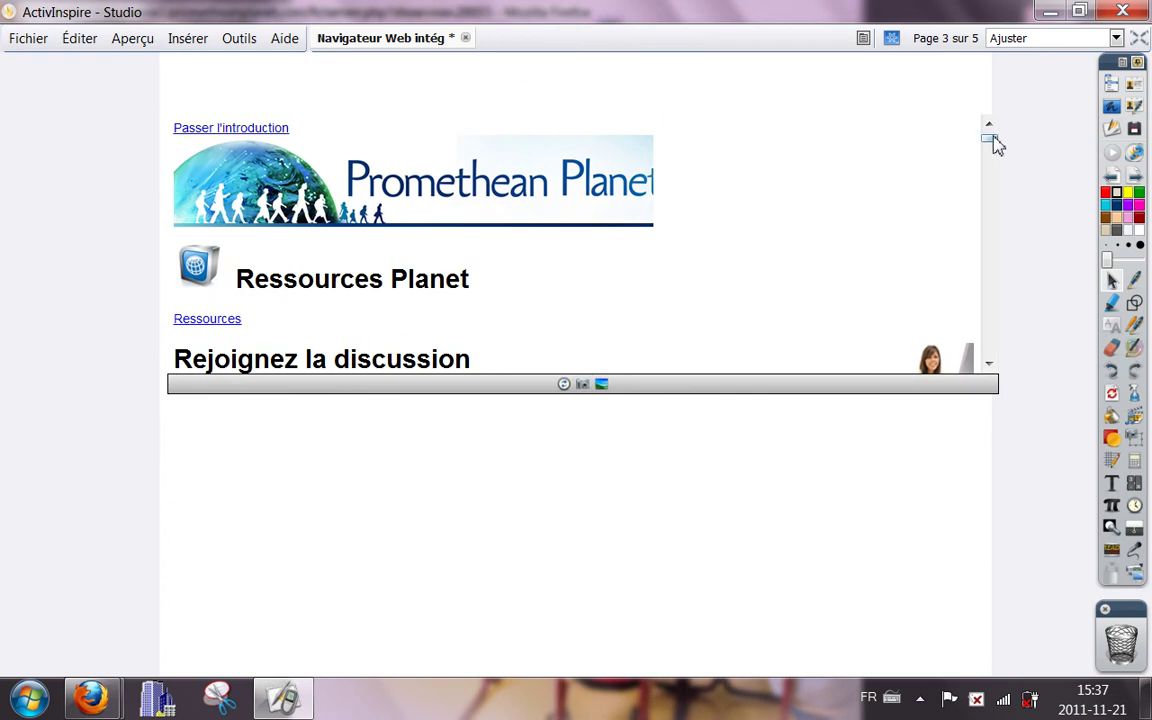
Copy the vertical Asian text picture and the text "Prise en charge d'équations mathématiques ActivInspire 1.6 fournit un" from the embedded page onto the space below
left_click_drag(995, 147, 995, 206)
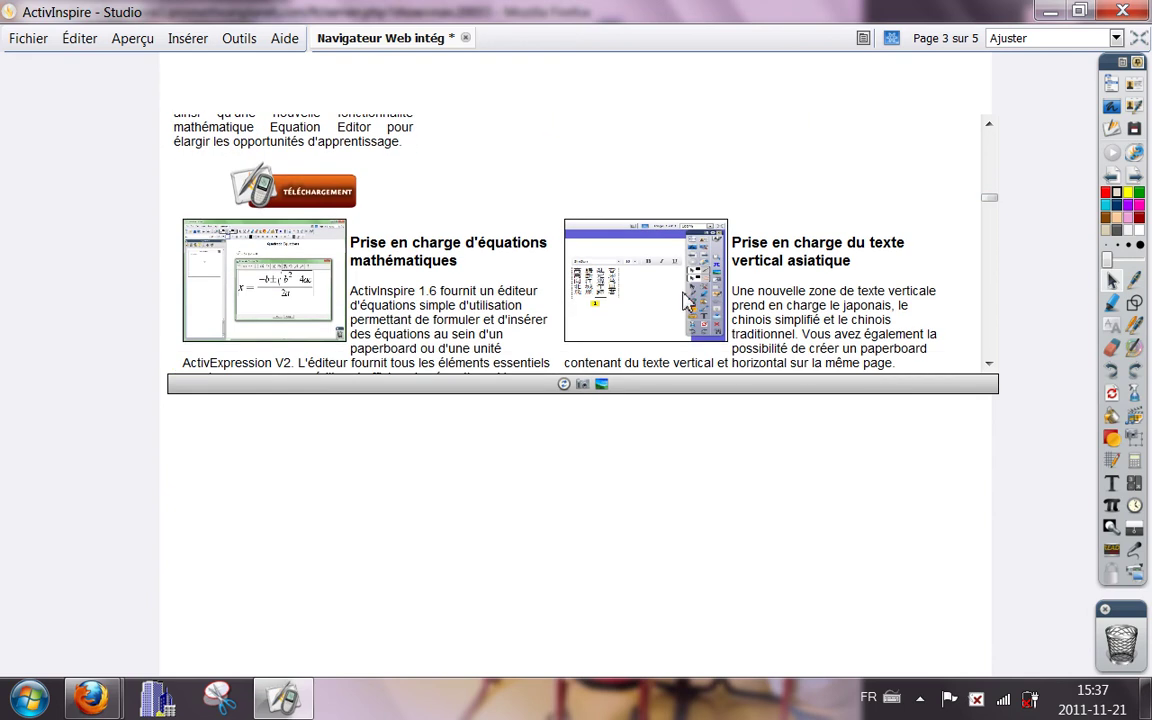
left_click_drag(686, 298, 400, 420)
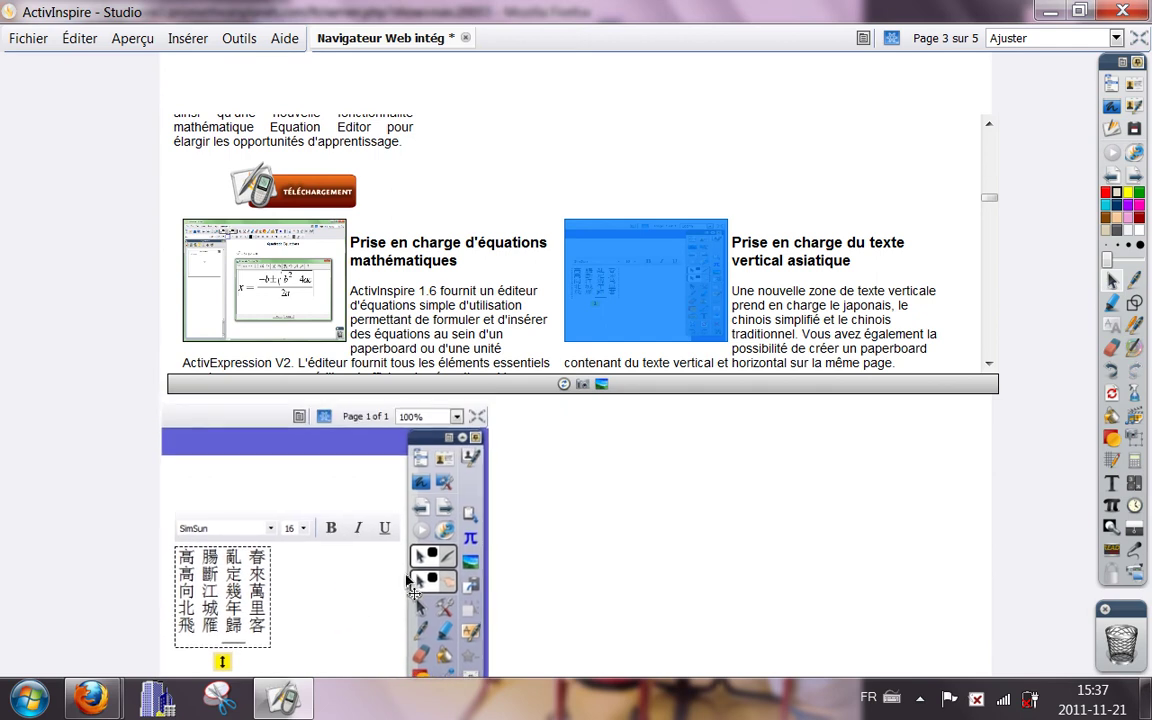
left_click_drag(355, 242, 500, 283)
left_click_drag(470, 242, 787, 575)
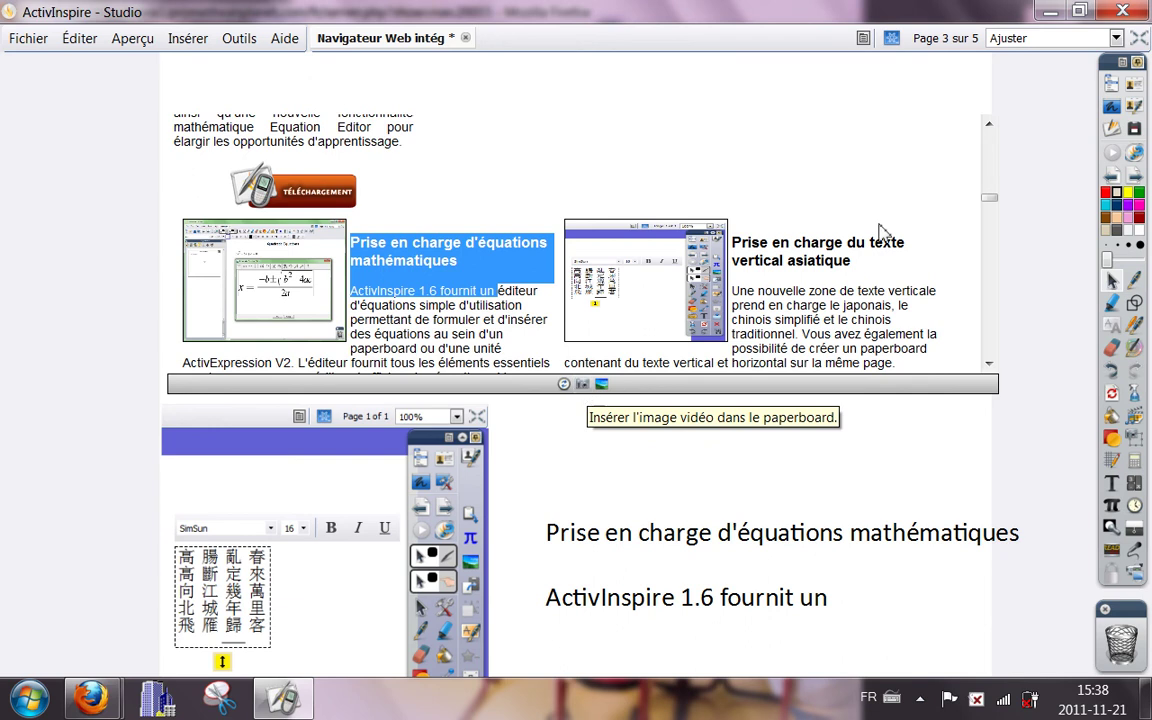
Insert a snapshot of the embedded browser's ActivInspire editions section below the browser and annotate it with a black freehand pen stroke
left_click_drag(988, 205, 998, 237)
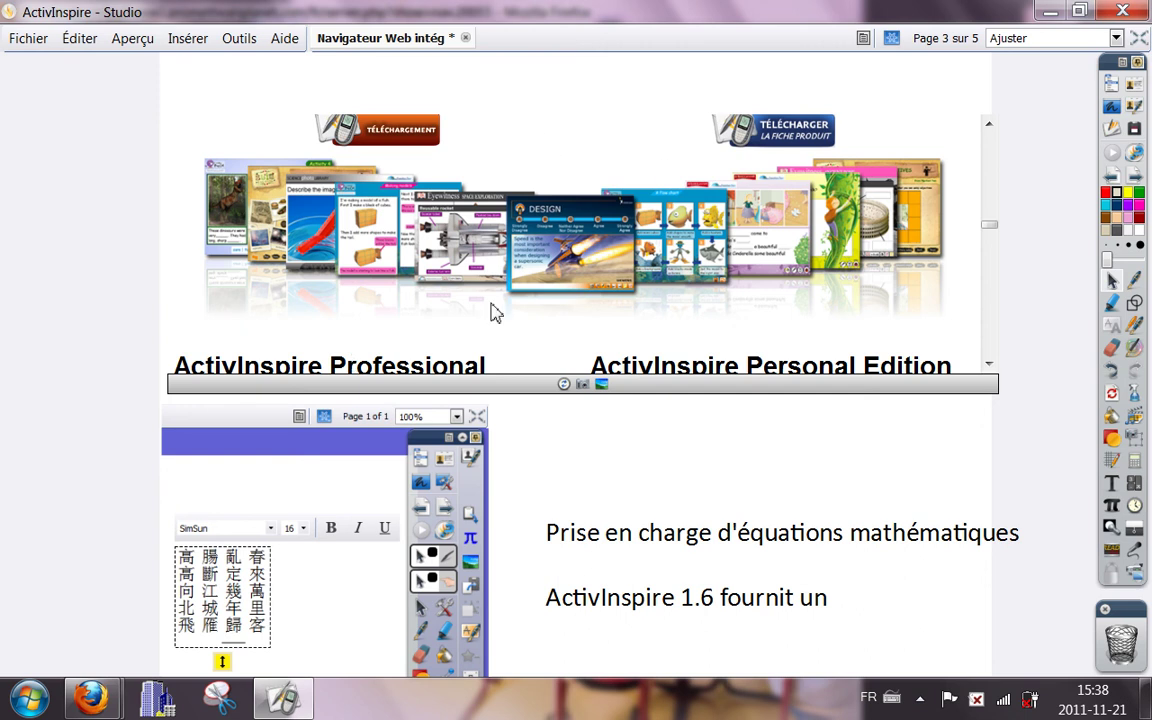
left_click(583, 386)
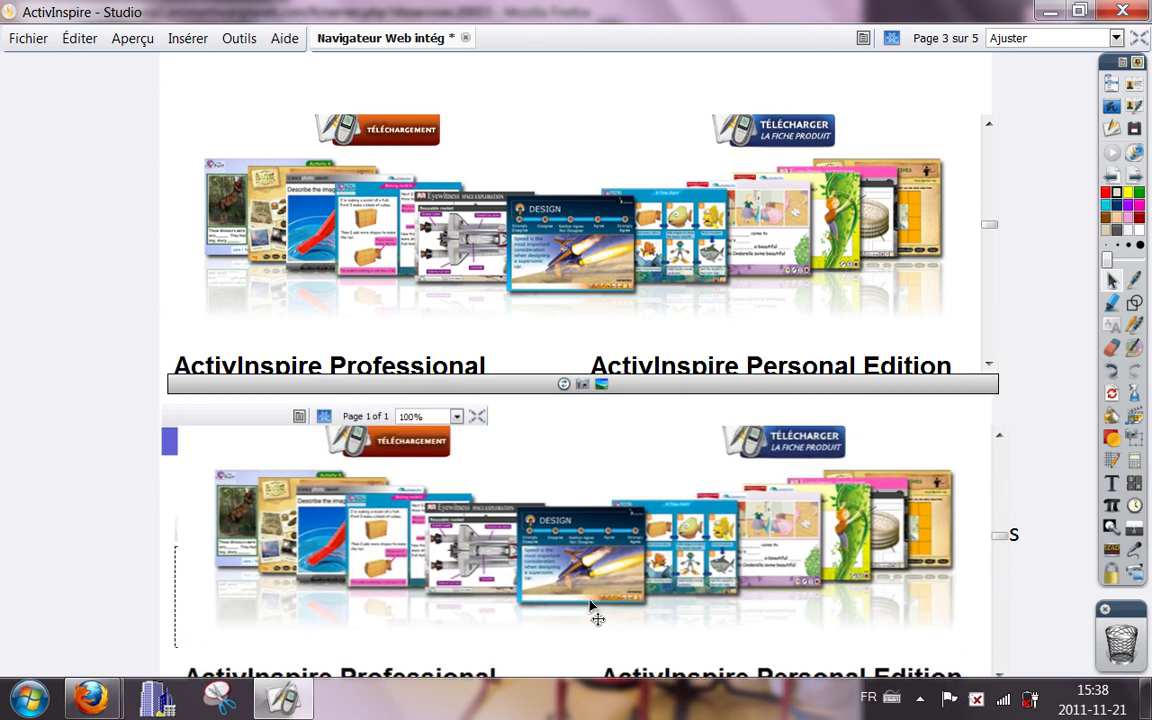
left_click(1012, 560)
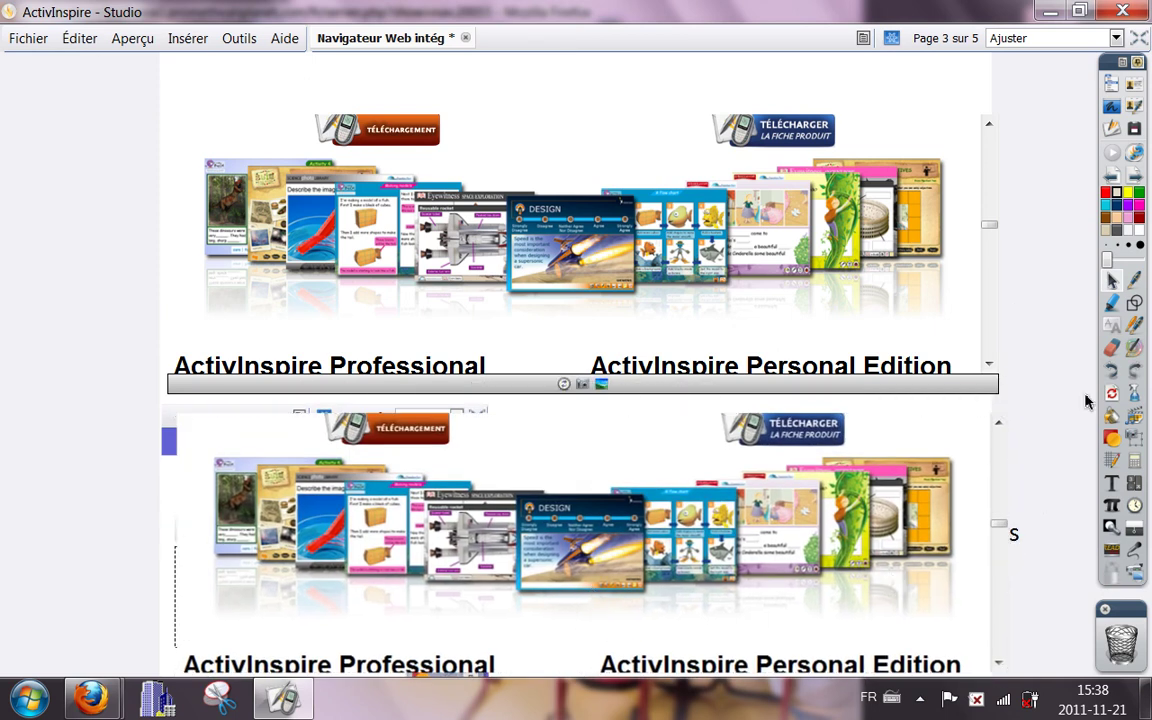
left_click(1136, 284)
mouse_move(557, 490)
left_mouse_down()
mouse_move(635, 510)
mouse_move(530, 540)
mouse_move(575, 500)
mouse_move(640, 552)
left_mouse_up()
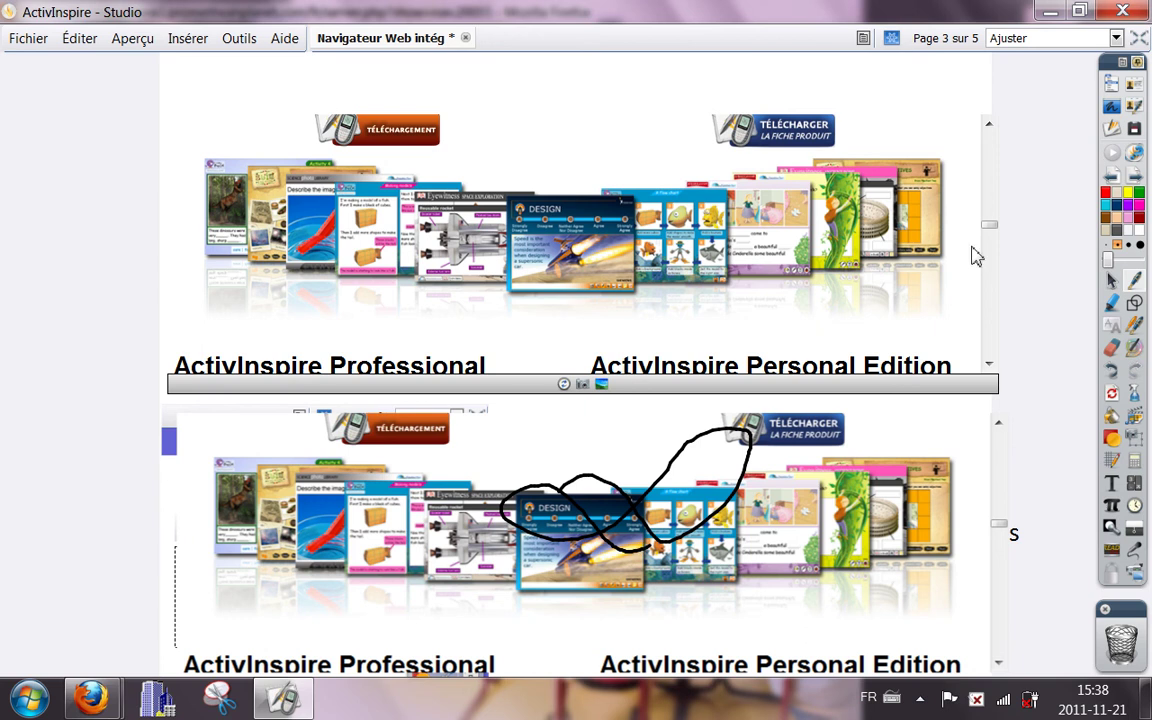
Go to page 4 of the flipchart and switch back to the selection tool
left_click(1136, 178)
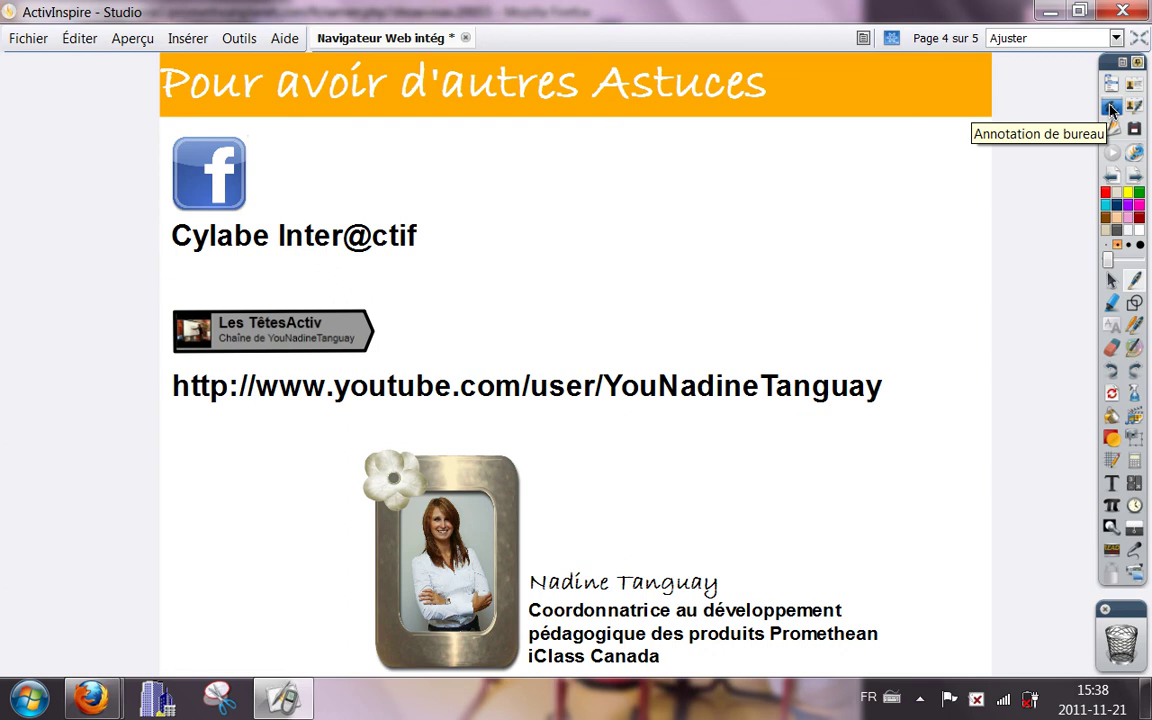
left_click(1111, 107)
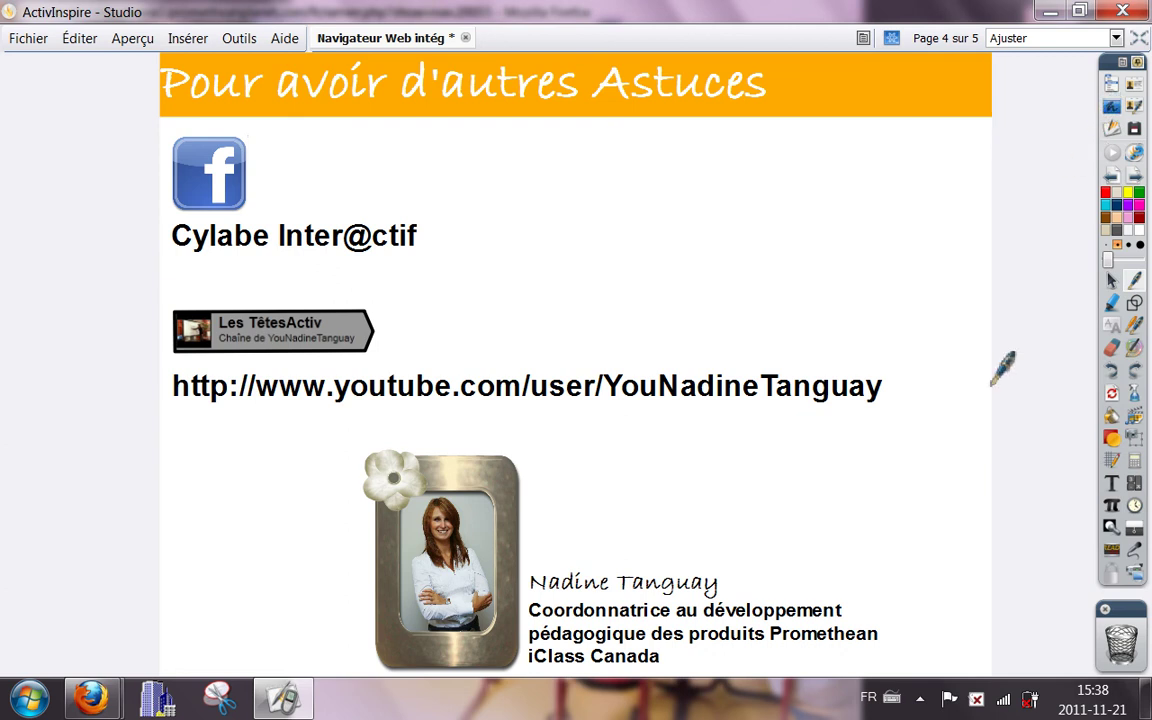
left_click(1112, 280)
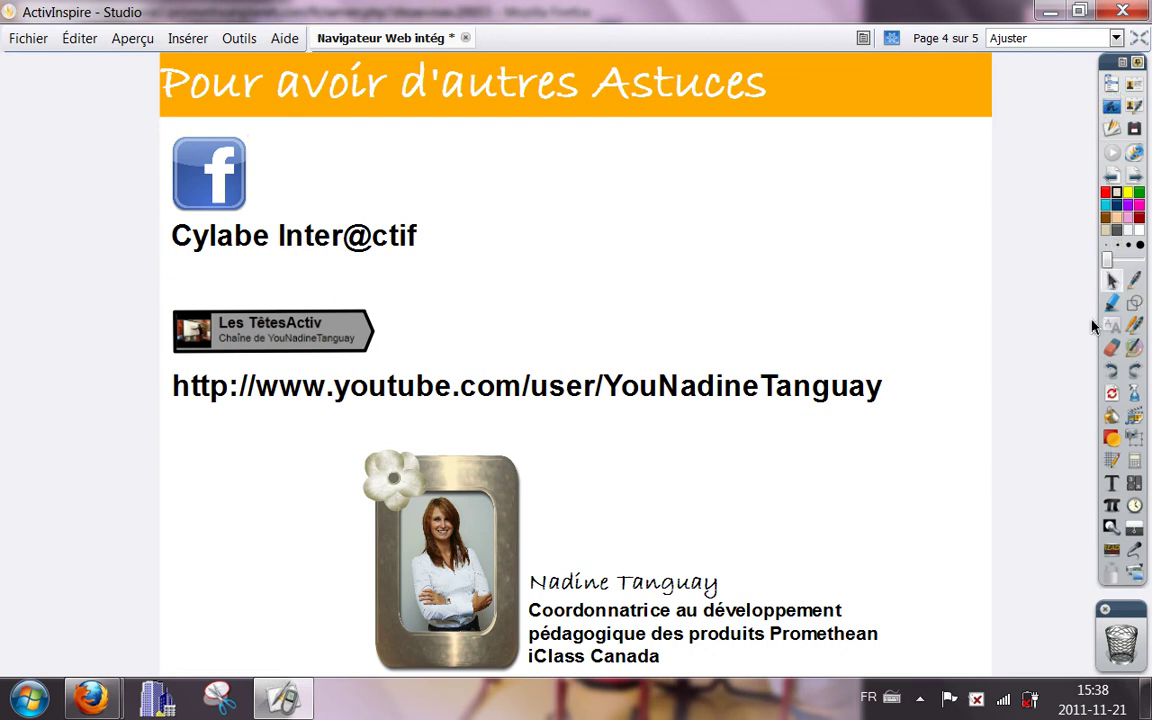